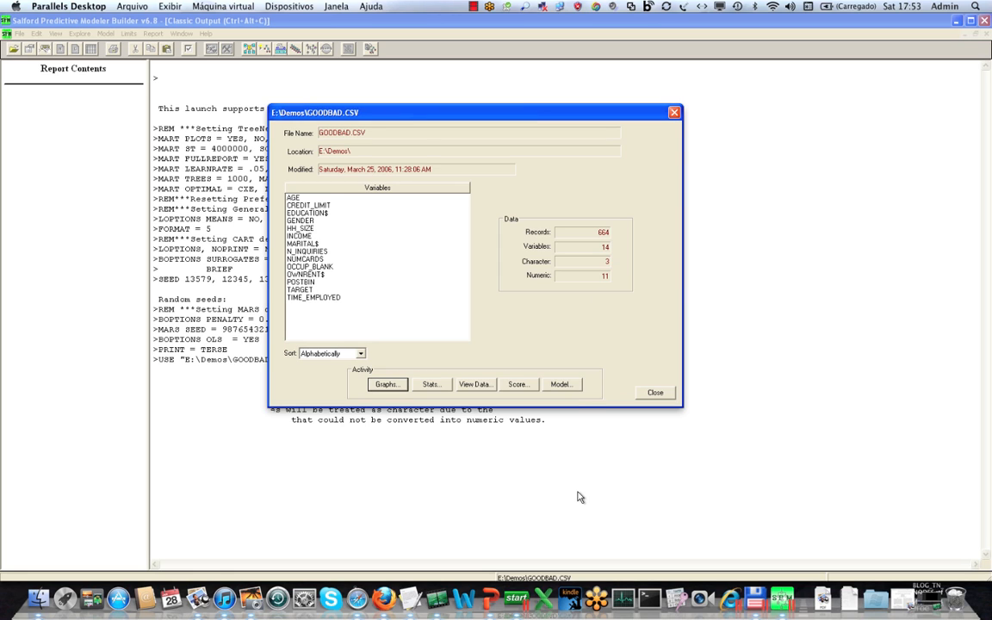
Step: Start a model setup for GOODBAD.CSV and assign TARGET as the target variable
click(560, 384)
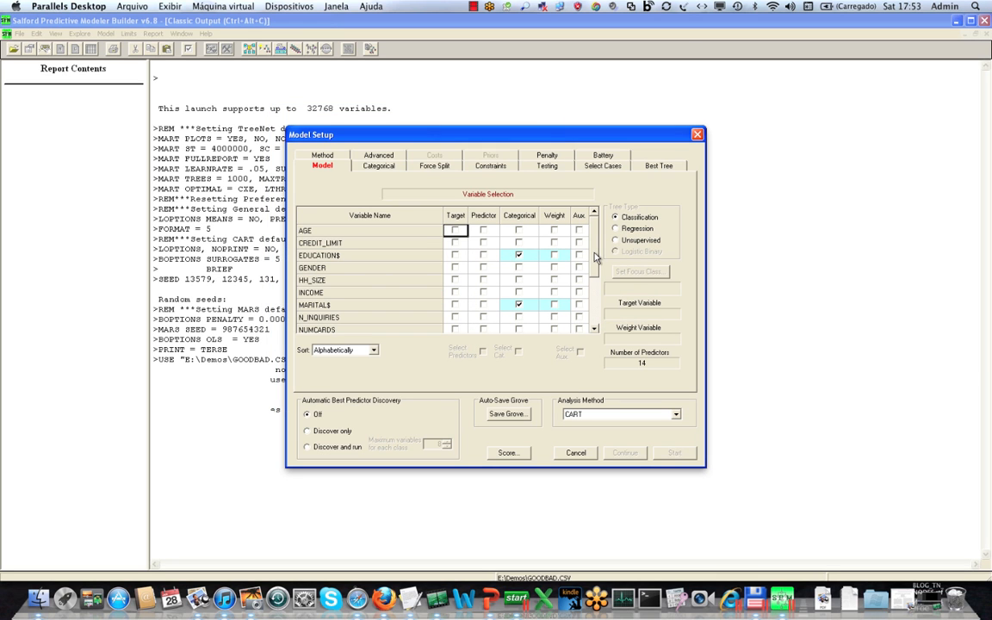
scroll(594, 259, down, 2)
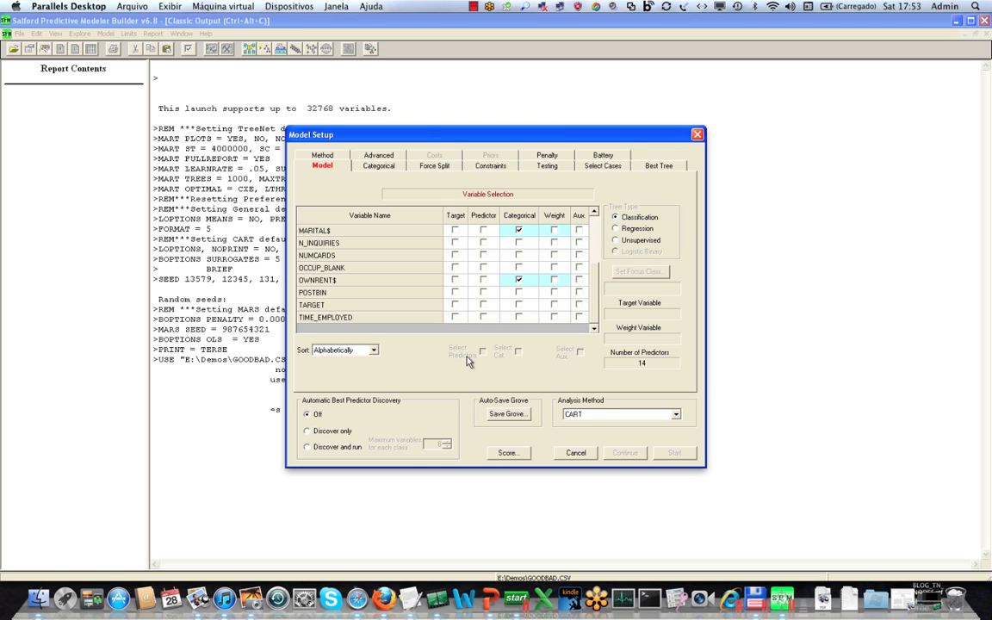
click(455, 306)
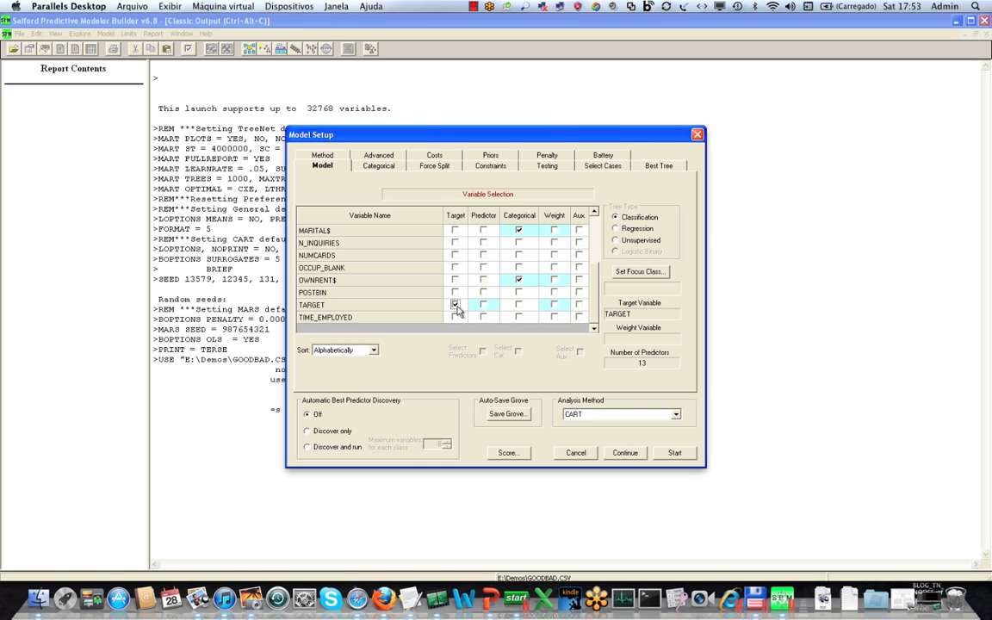
Step: Select all variables other than the target as predictors and mark POSTBIN as categorical
mouse_move(598, 297)
mouse_down()
mouse_move(599, 243)
mouse_move(599, 298)
mouse_up()
click(484, 216)
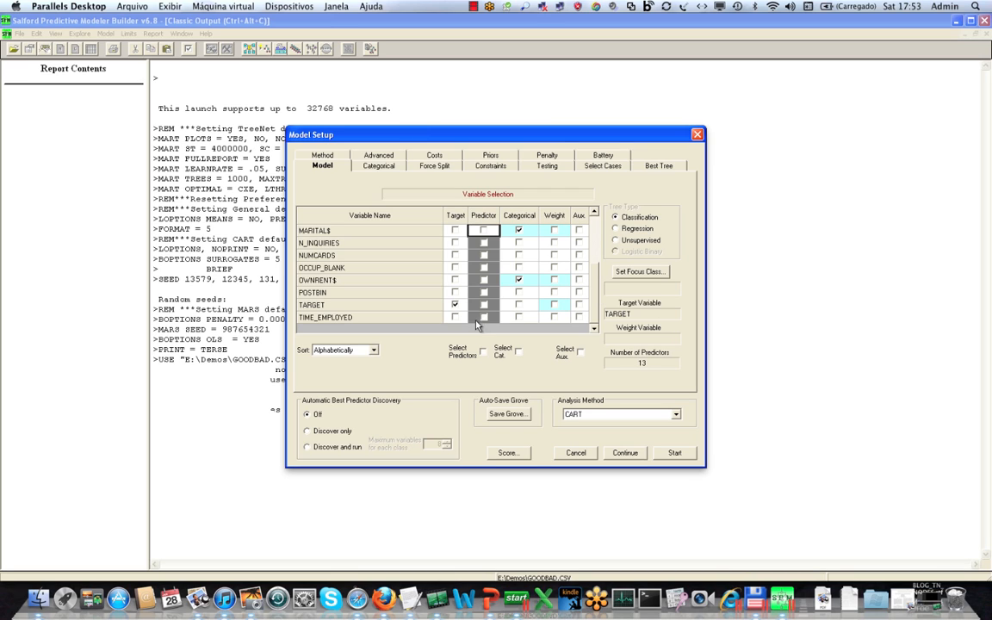
click(483, 352)
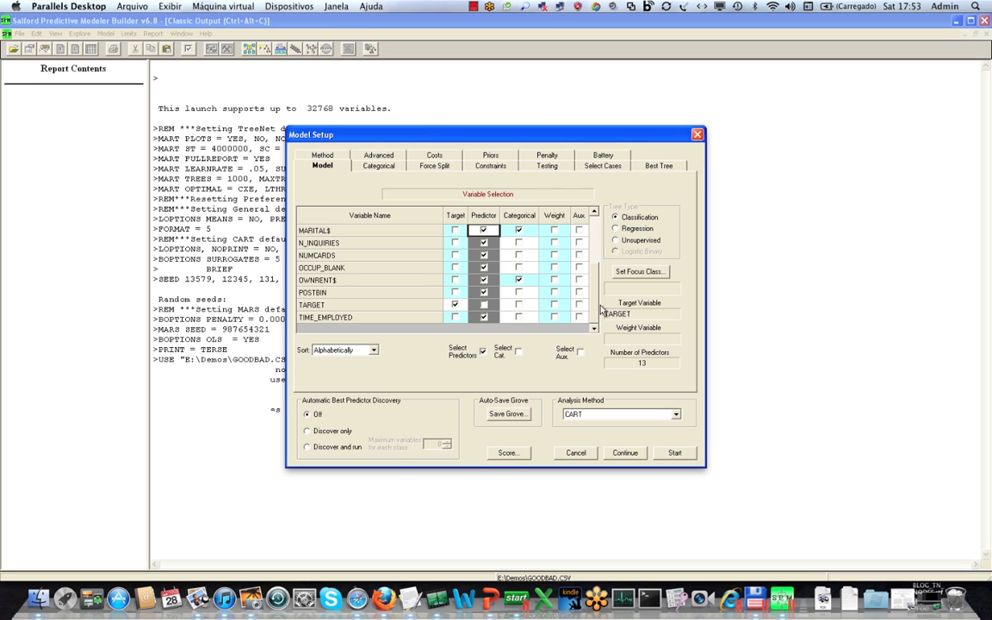
mouse_move(594, 308)
mouse_down()
mouse_move(594, 258)
mouse_move(594, 308)
mouse_up()
click(519, 294)
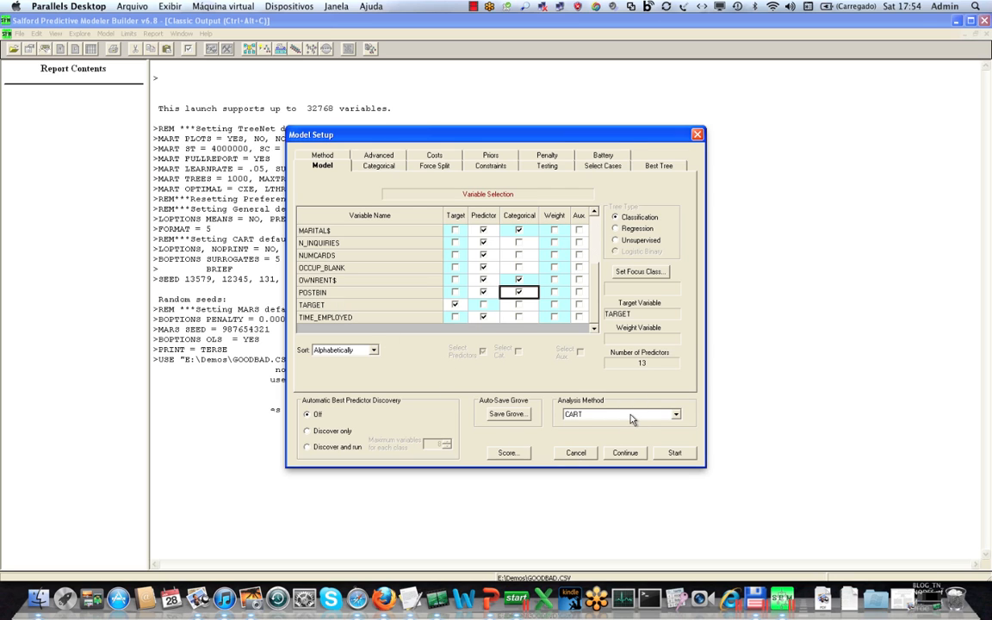
Step: Check the testing method settings and run the CART classification model with 10-fold cross-validation
click(549, 166)
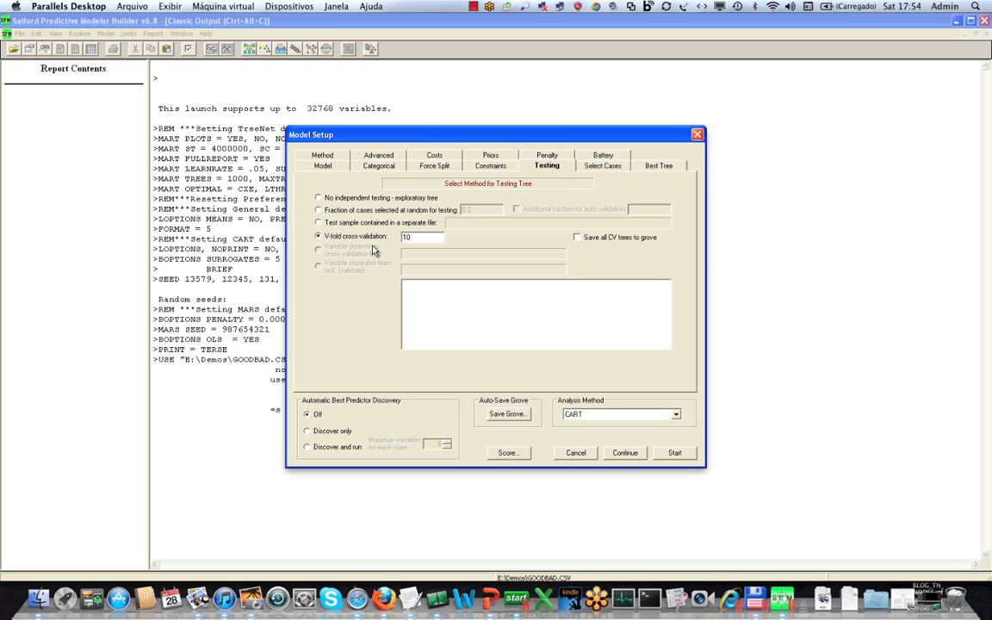
click(302, 165)
click(677, 456)
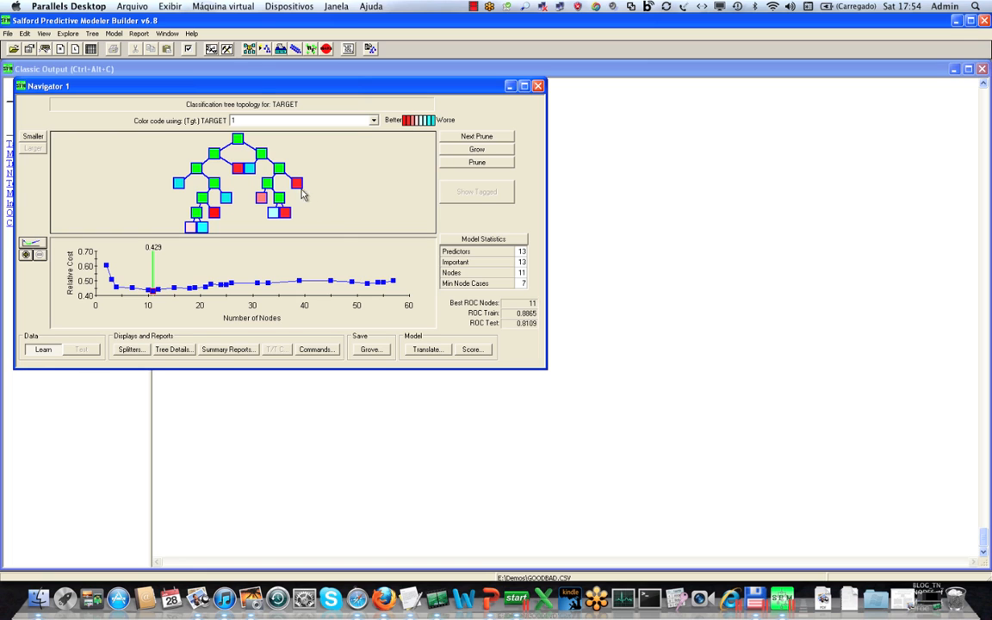
Step: Review the tree's prediction success tables for the learn and test samples in the summary reports
drag(255, 91, 446, 135)
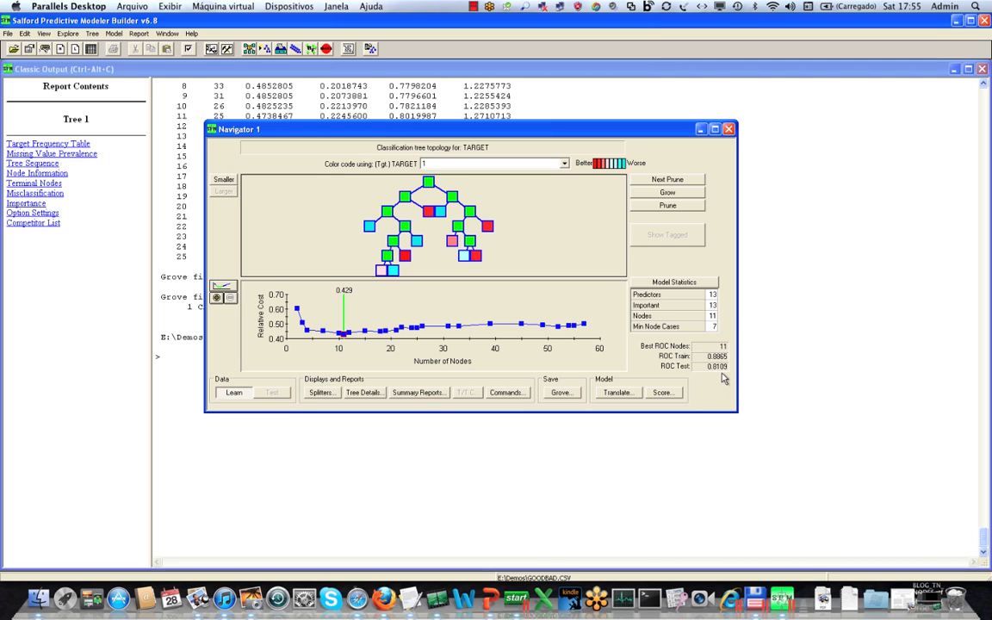
click(417, 392)
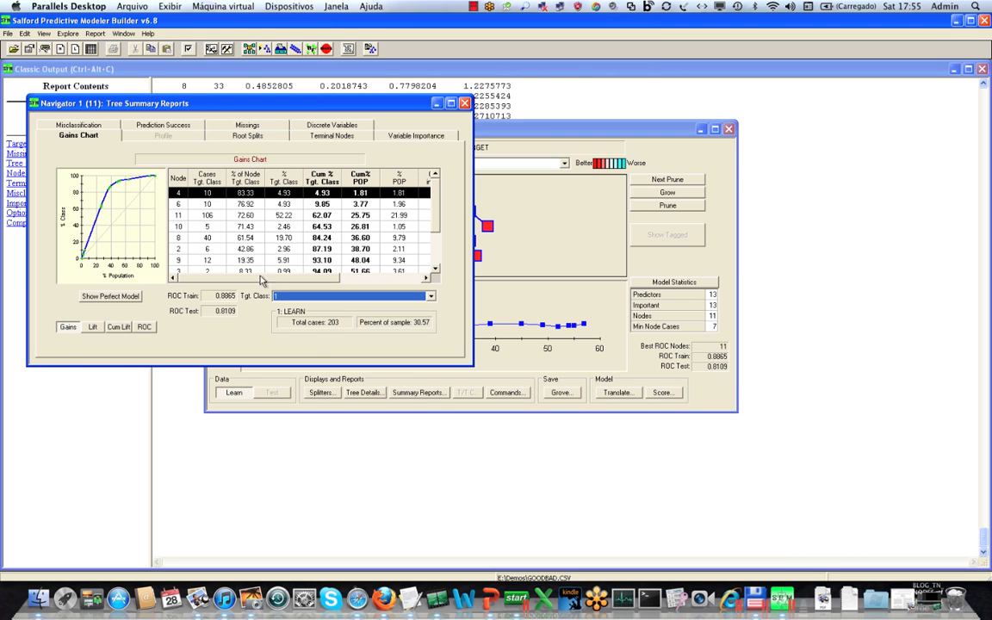
click(155, 123)
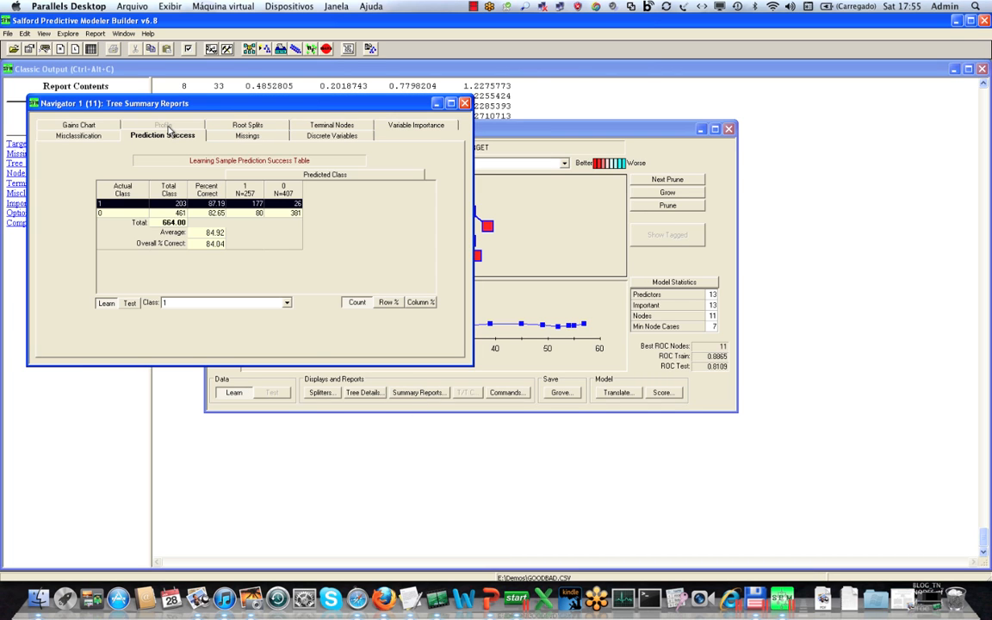
click(130, 304)
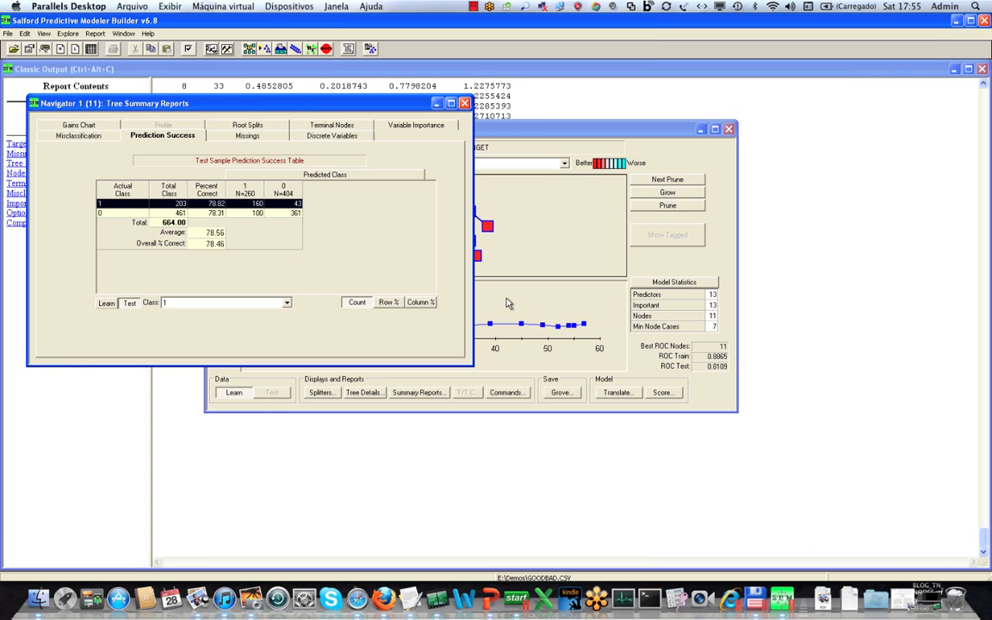
click(465, 103)
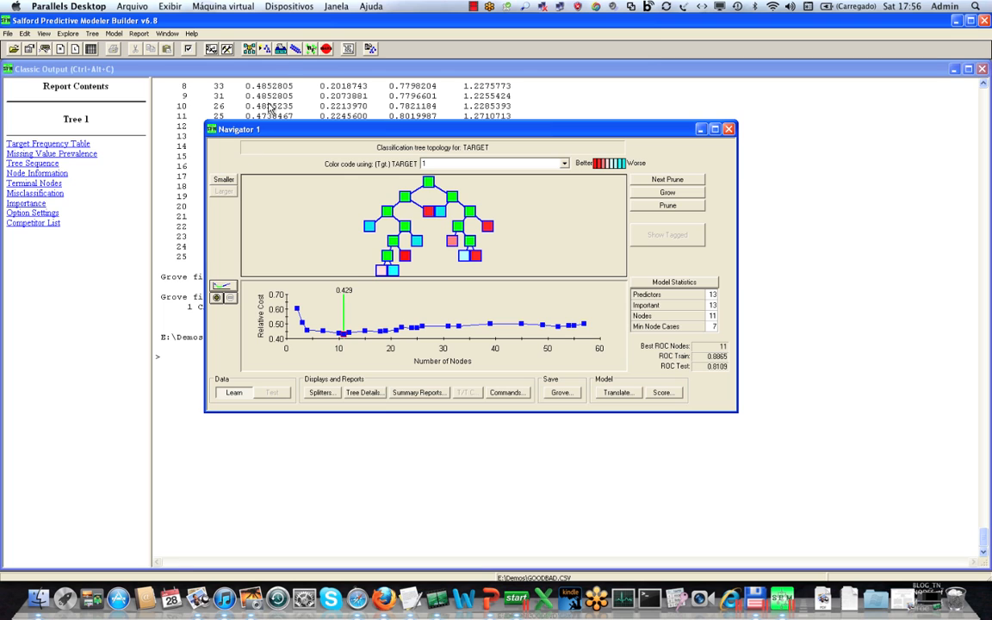
Step: Reopen the model setup and add the CVR battery to the selected batteries
click(250, 50)
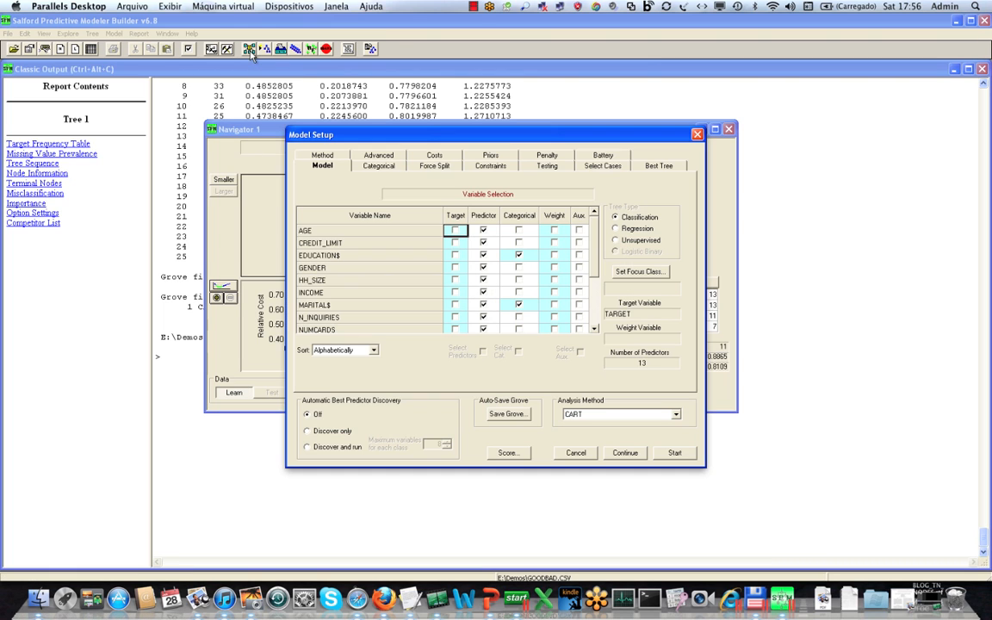
click(603, 155)
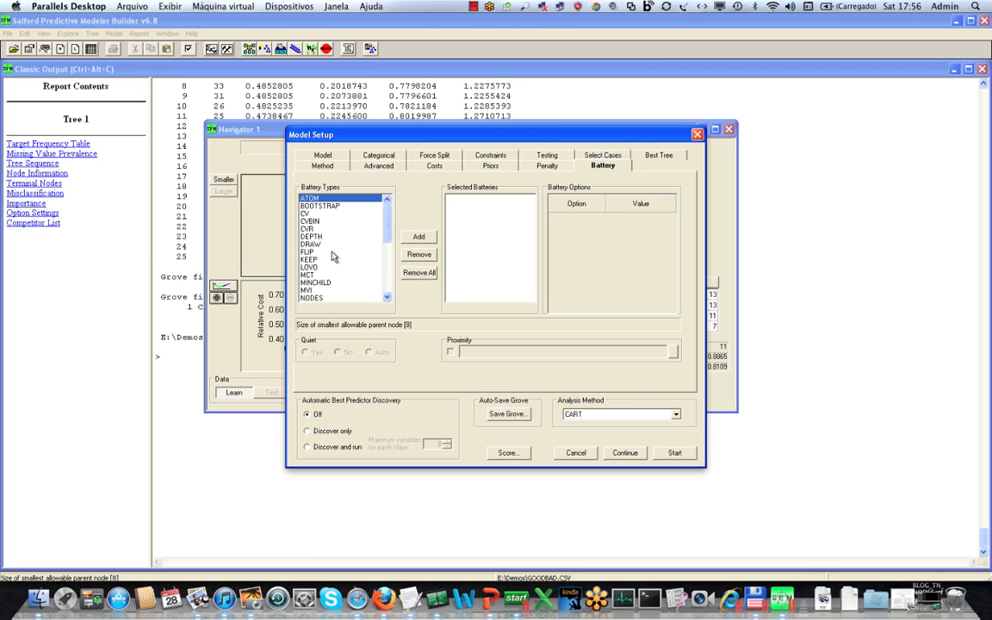
click(310, 229)
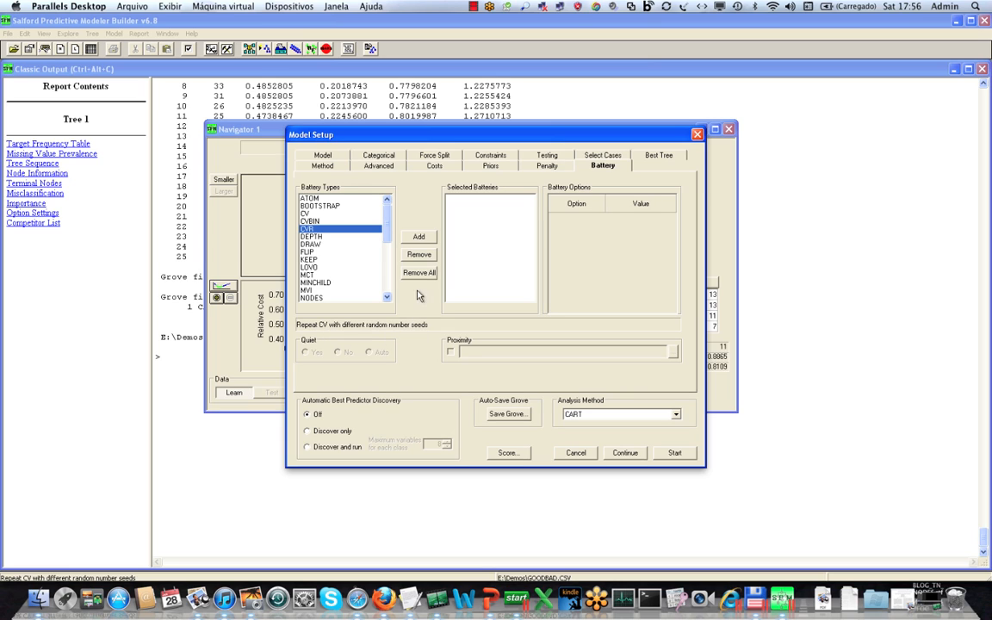
click(419, 236)
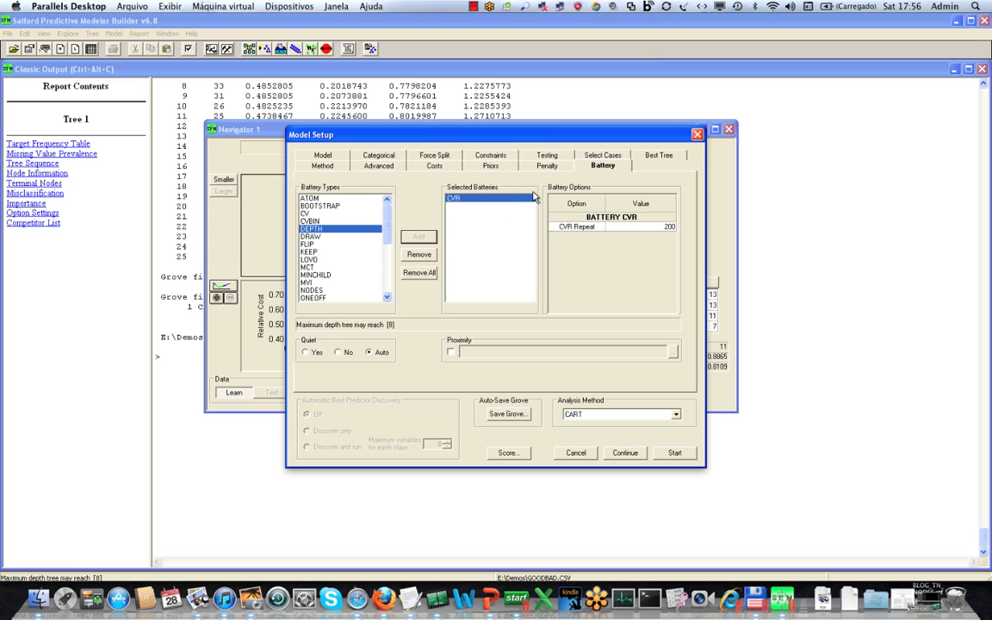
Step: Set the CVR battery's repeat count to 30 and run the battery
click(669, 228)
double_click(669, 227)
text(20)
key(BackSpace)
key(BackSpace)
text(30)
click(674, 454)
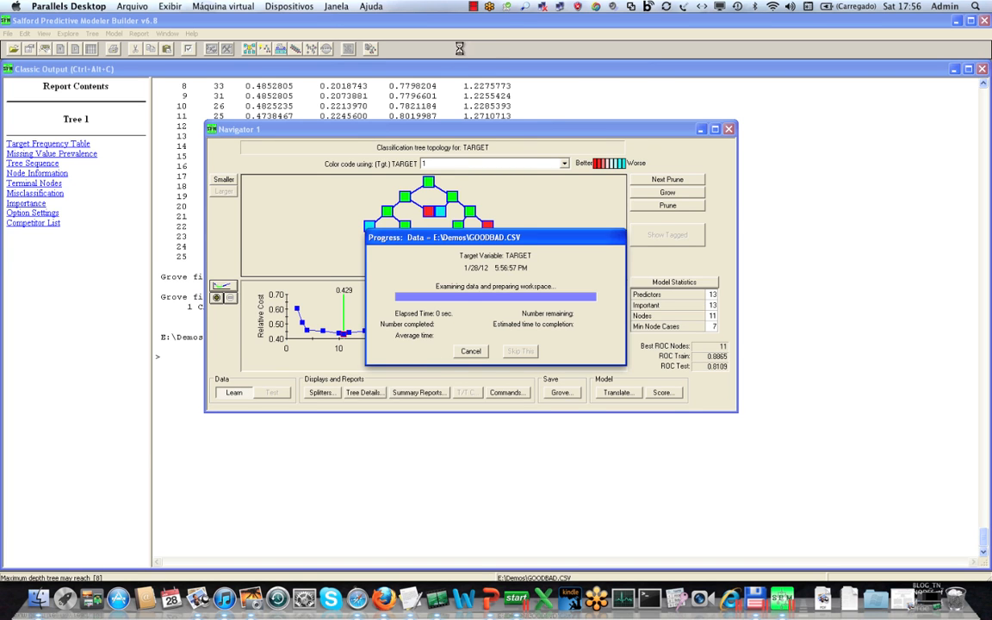
Step: Reposition and widen the Battery Summary window so the relative error chart fits all 30 CVR models
drag(388, 121, 544, 99)
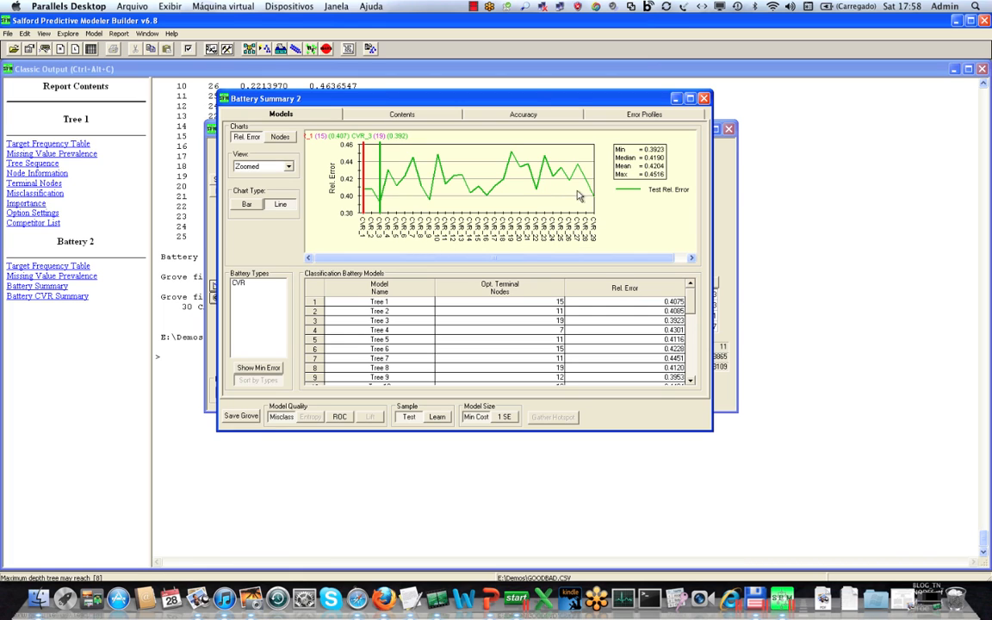
click(572, 259)
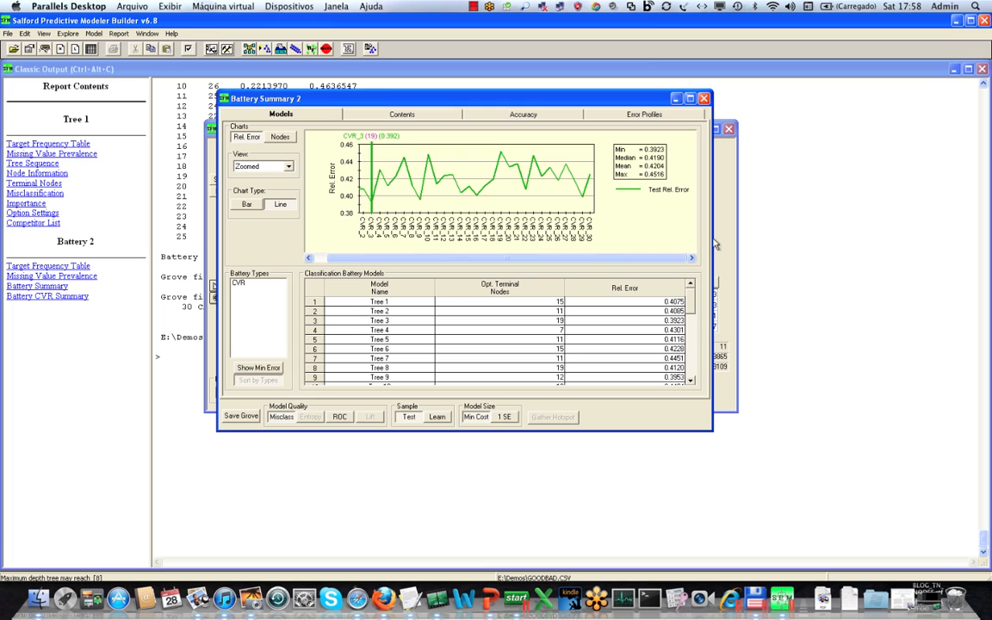
drag(711, 236, 767, 233)
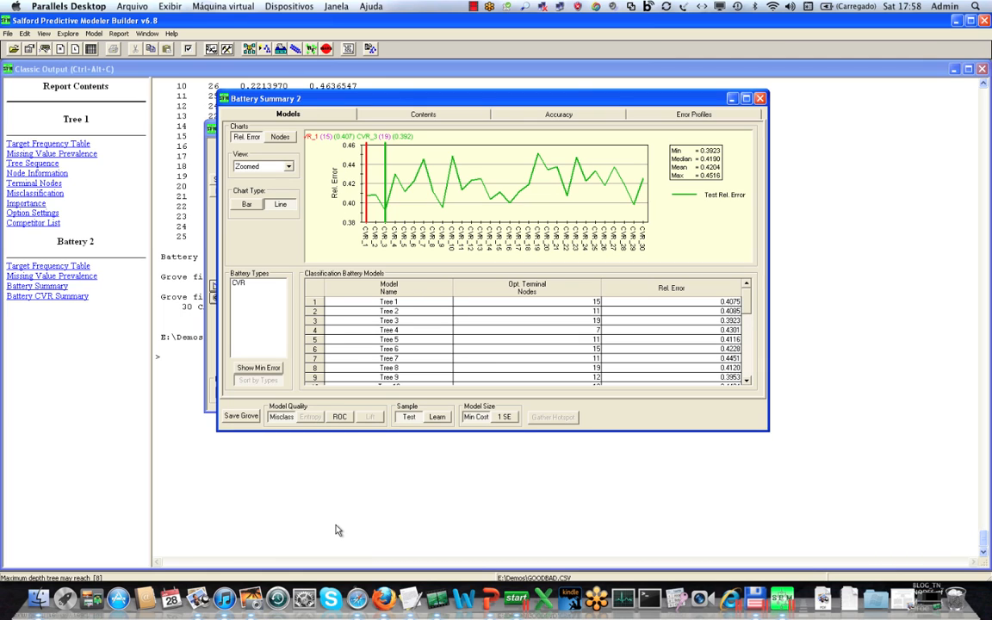
Step: Examine the battery's test ROC error profiles, showing only the average curve and then all models together
click(340, 416)
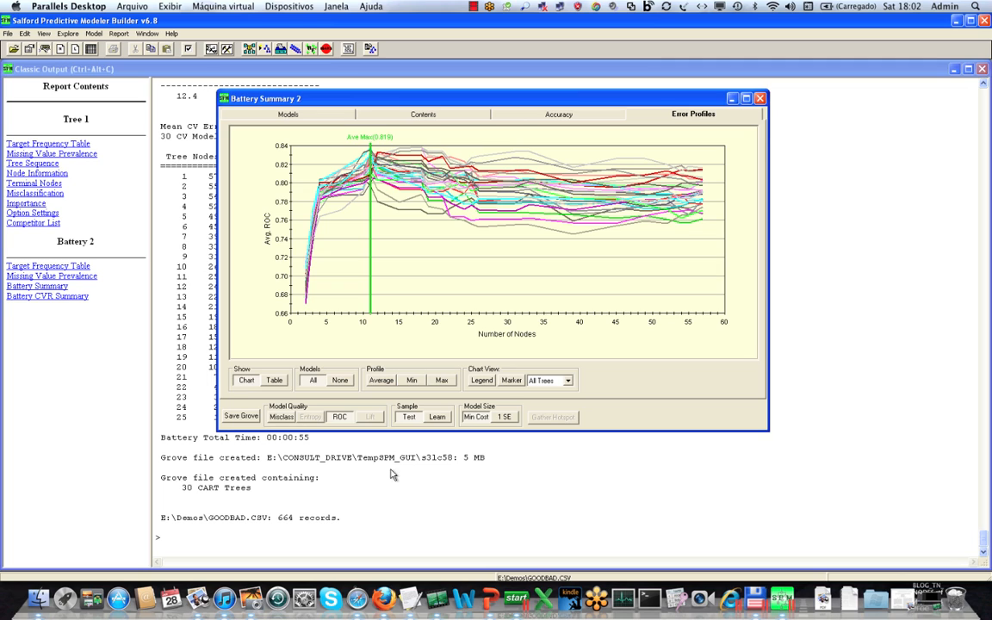
click(341, 380)
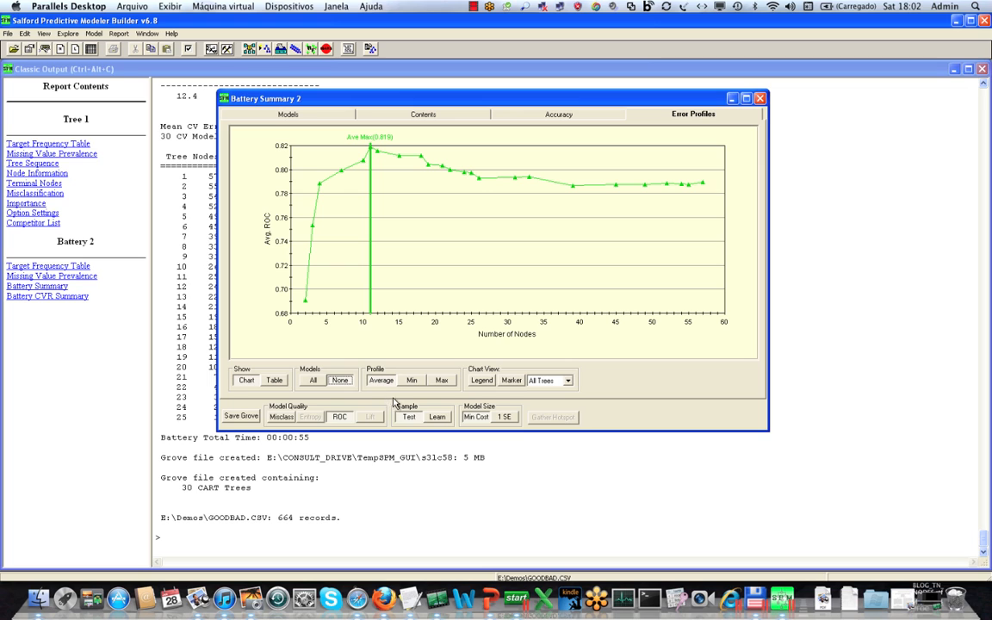
click(312, 381)
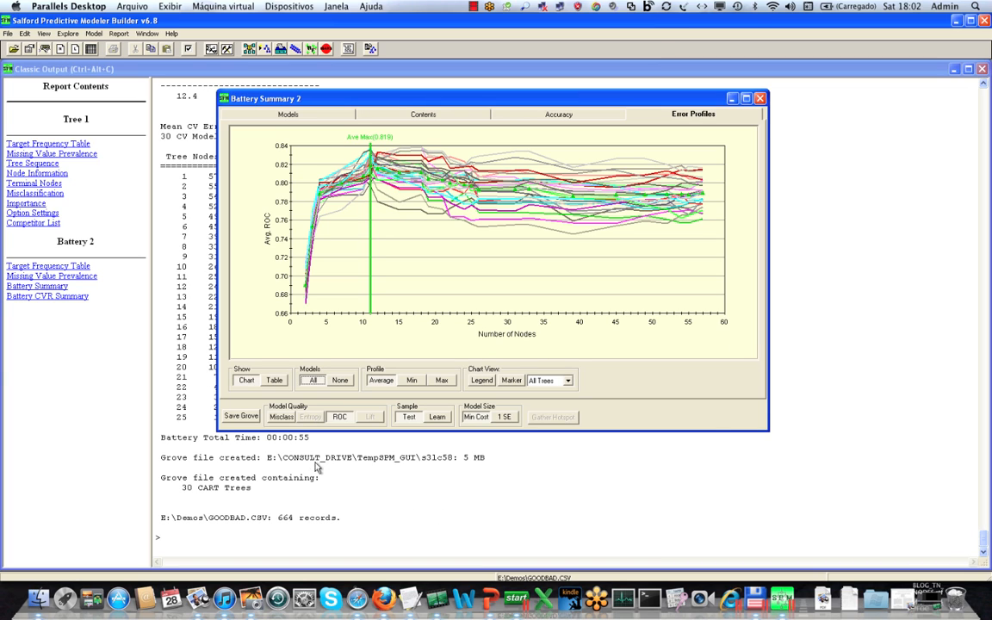
Step: Compare the average, minimum and maximum misclassification error profiles with the individual models hidden
click(282, 417)
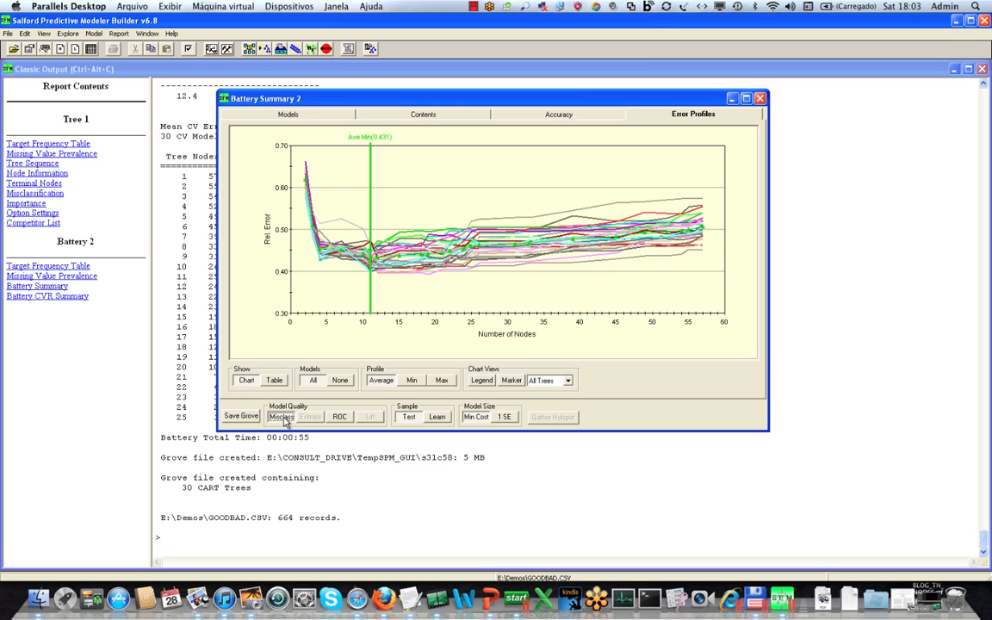
click(340, 381)
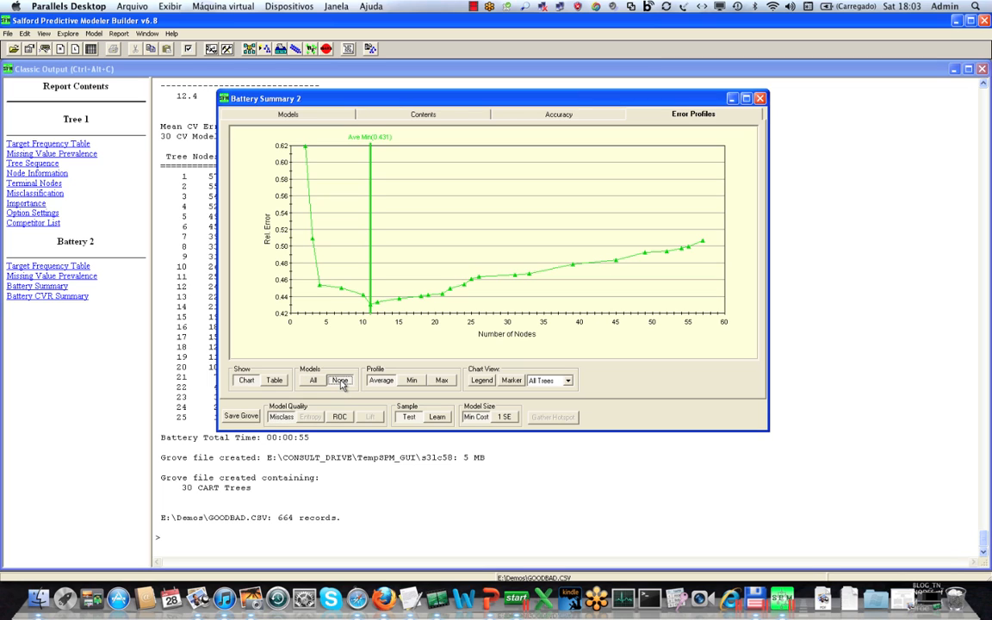
click(415, 382)
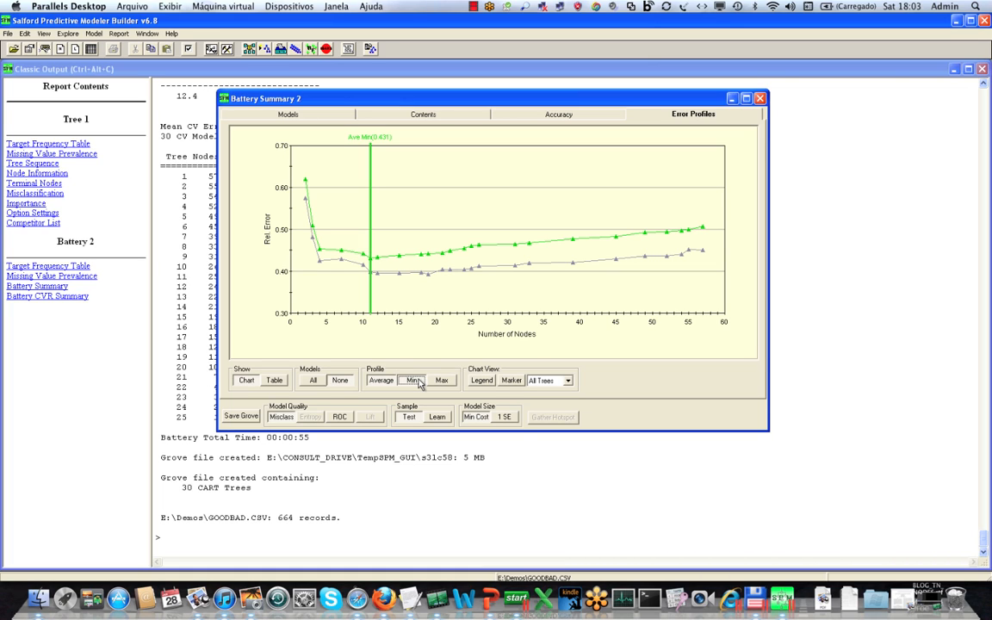
click(440, 382)
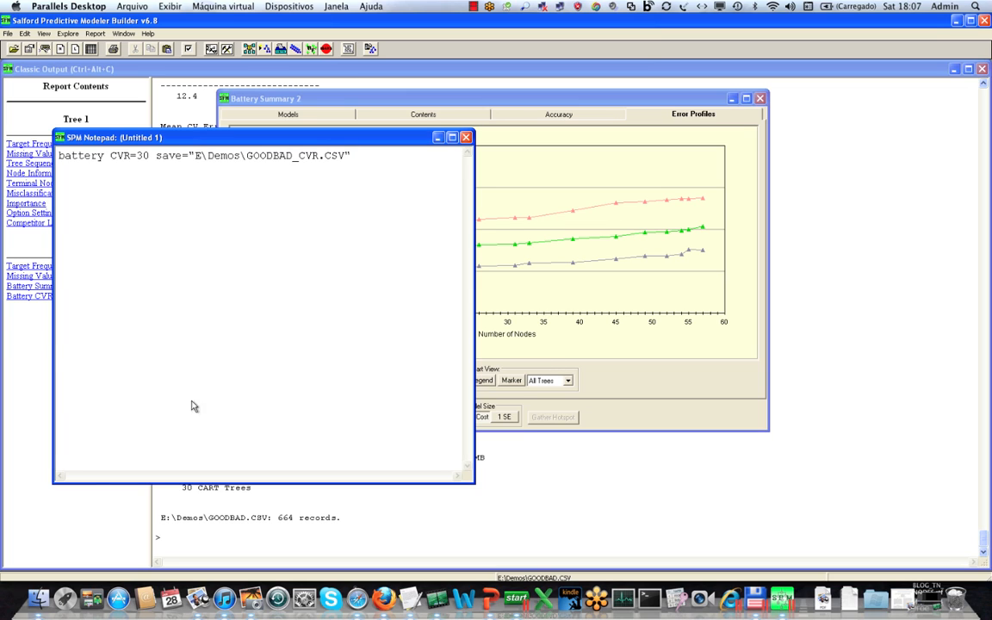
Step: Open the saved battery results file GOODBAD_CVR1.CSV from the Demos folder as the data file
click(566, 478)
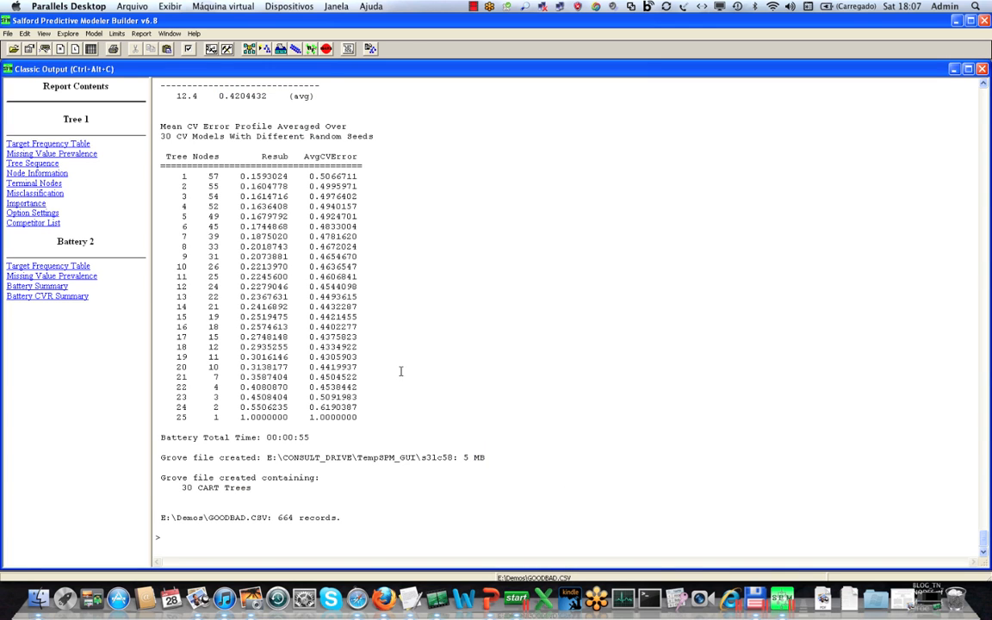
click(13, 50)
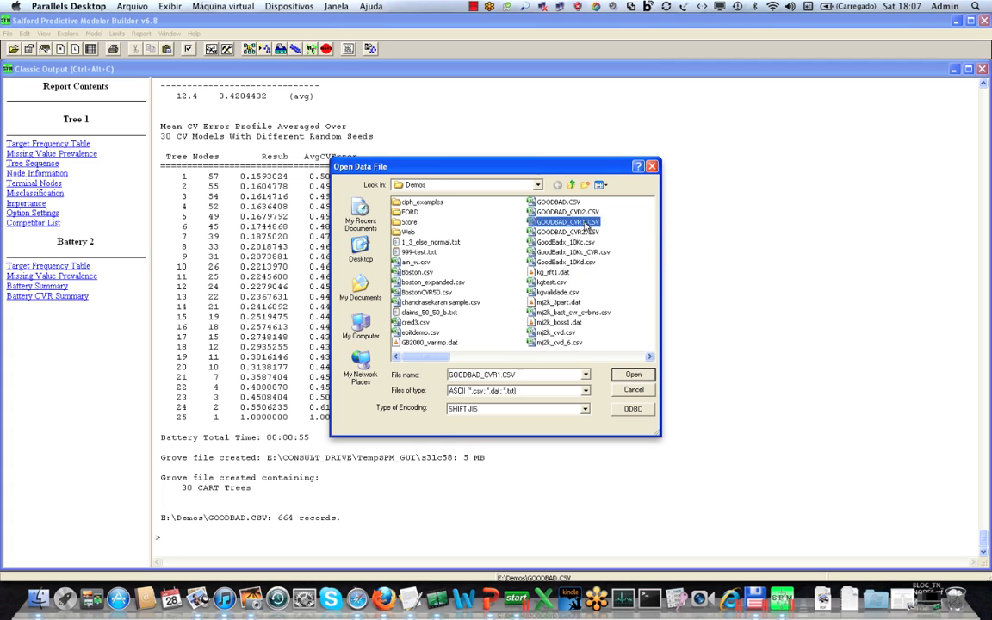
double_click(584, 222)
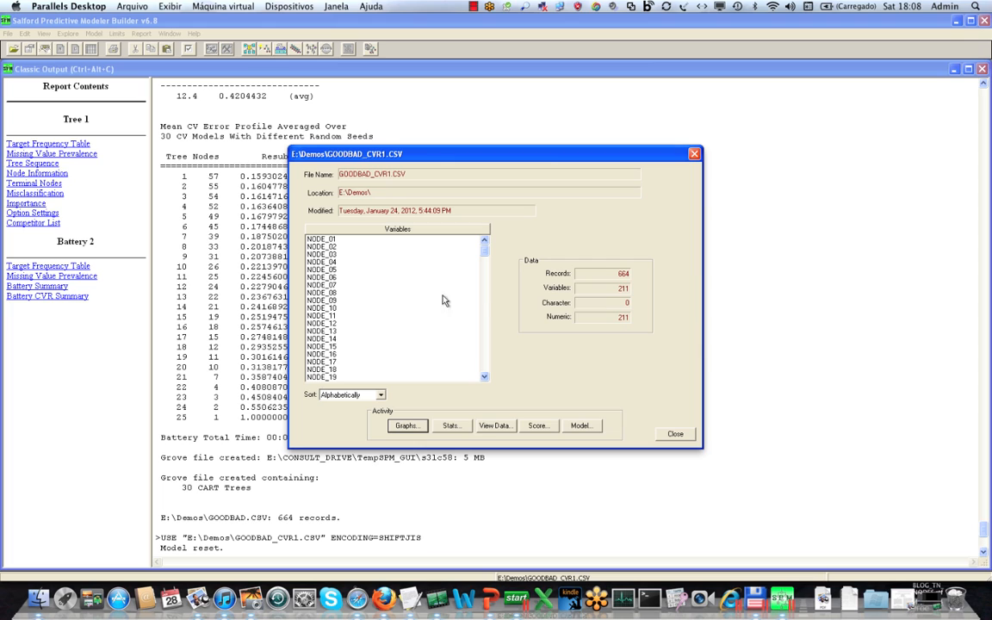
Step: Examine the whole variable list of GOODBAD_CVR1.CSV, from the NODE variables through the OOB, PREDICTION and PROB variables to TARGET
click(484, 377)
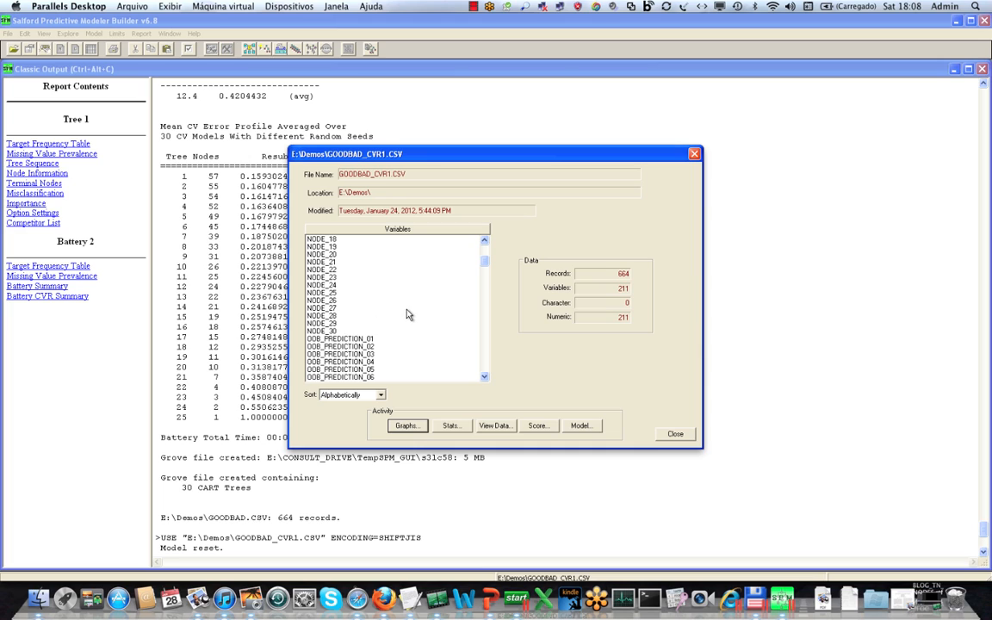
click(484, 377)
click(484, 377)
click(484, 377)
click(483, 377)
click(483, 377)
click(483, 378)
click(484, 377)
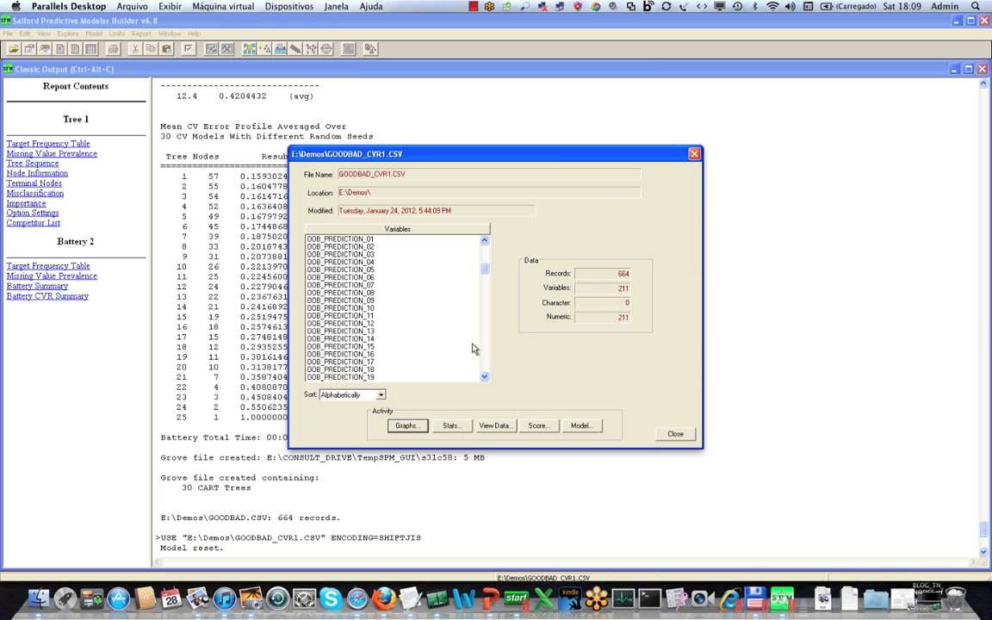
click(484, 379)
click(484, 379)
click(484, 379)
click(484, 379)
click(485, 379)
click(485, 378)
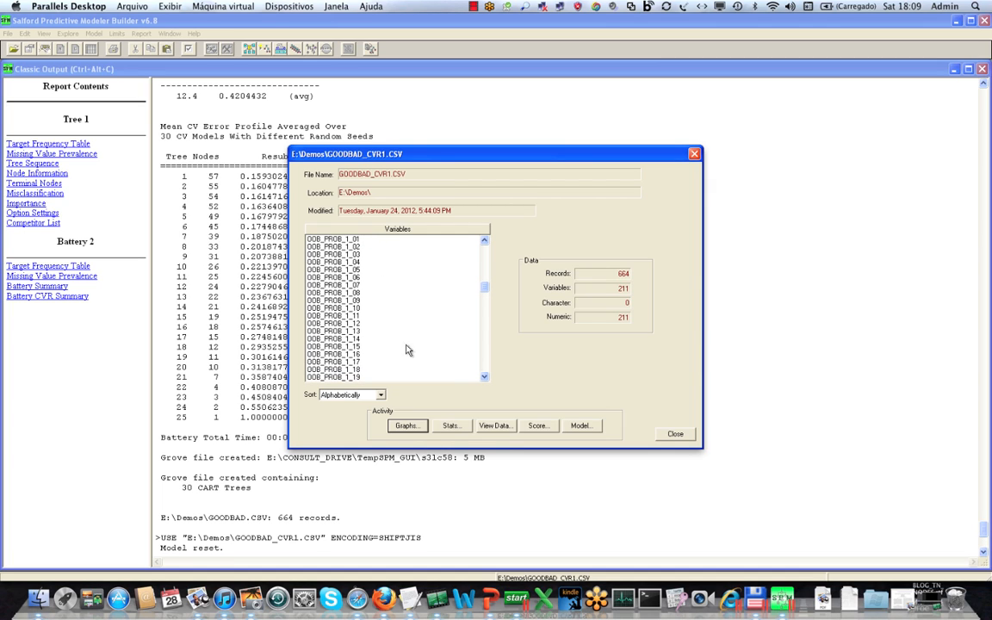
click(484, 379)
click(485, 379)
click(484, 379)
click(484, 379)
click(485, 379)
click(484, 378)
click(484, 379)
click(485, 379)
click(485, 378)
click(485, 379)
click(485, 379)
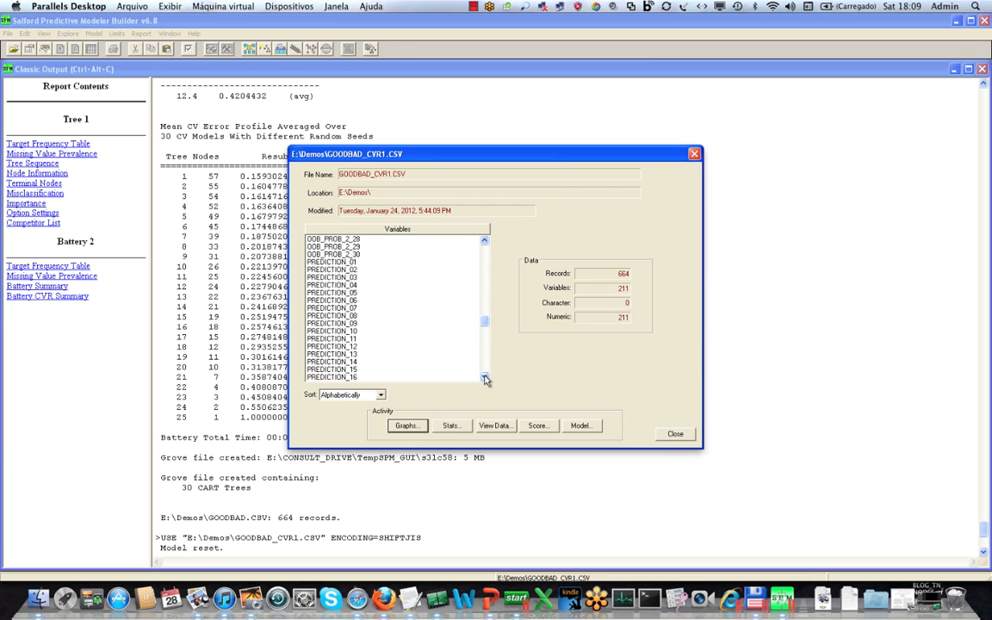
click(484, 379)
click(484, 379)
click(485, 379)
click(484, 379)
click(485, 379)
click(485, 378)
click(484, 378)
click(484, 378)
click(484, 378)
click(484, 378)
click(485, 379)
click(485, 379)
click(484, 378)
click(485, 379)
click(484, 379)
click(484, 378)
click(484, 379)
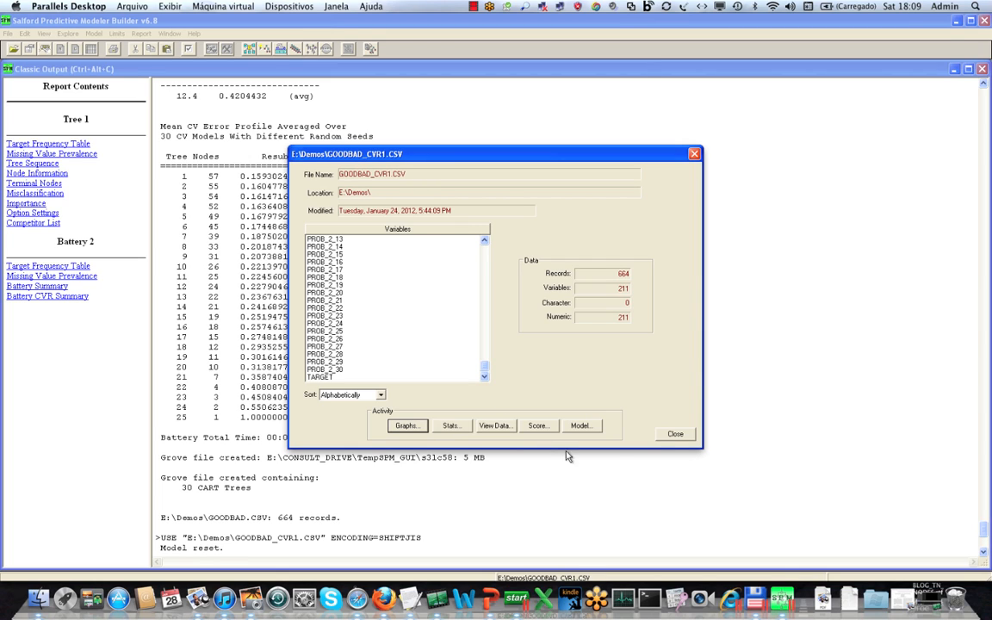
Step: Close the data file summary and switch to PowerPoint to show the "What to Report?" slide of Repeated_Cross_Validation.pptx
click(679, 436)
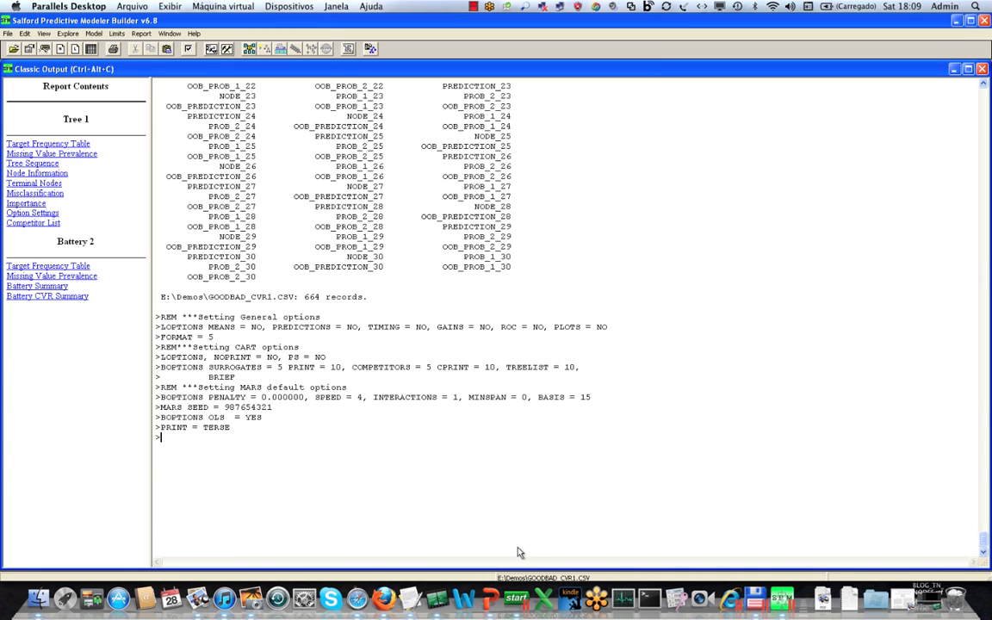
click(488, 597)
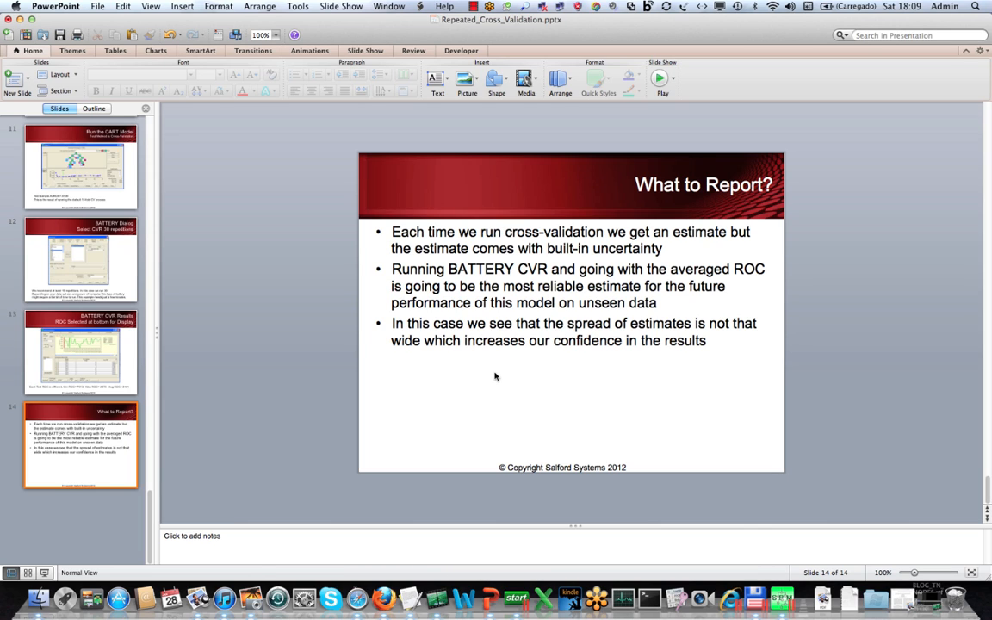